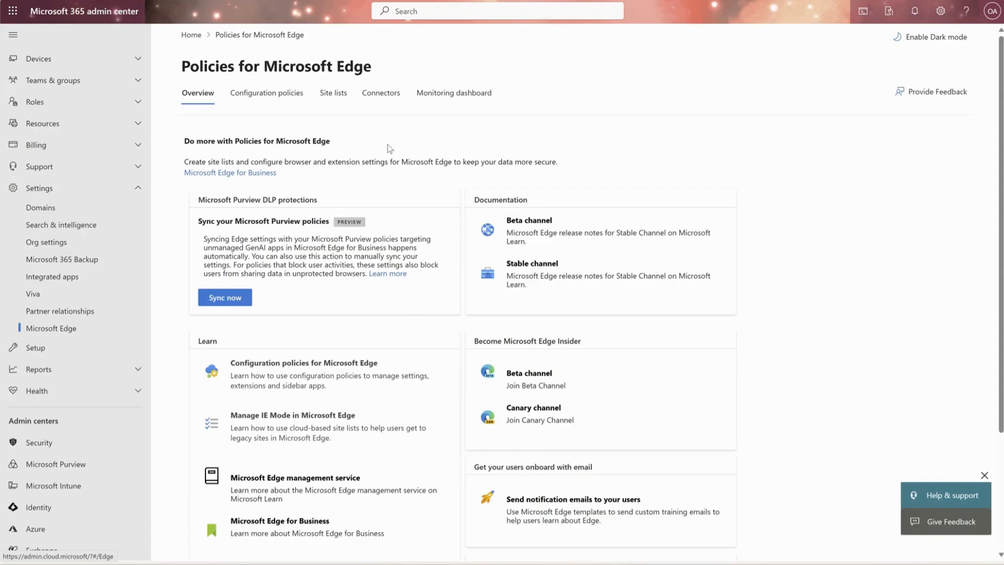
Step: Create a new Edge configuration policy and name it "edge- security"
left_click(269, 97)
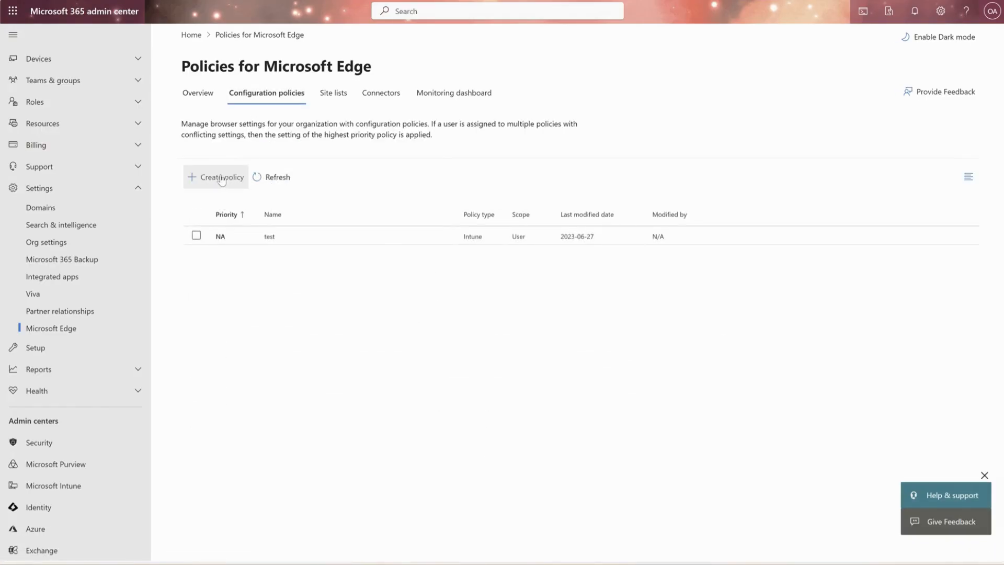
left_click(219, 179)
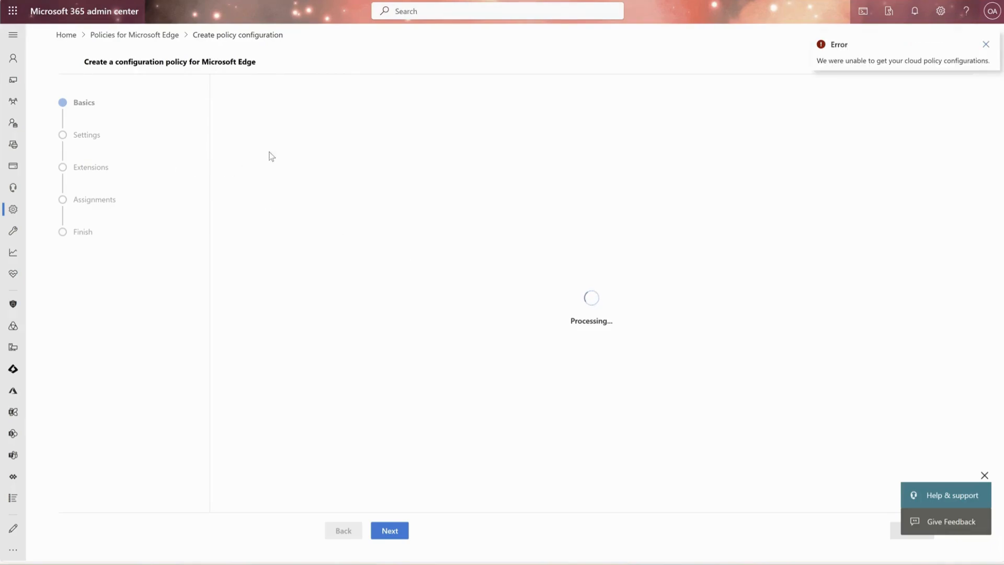
left_click(286, 109)
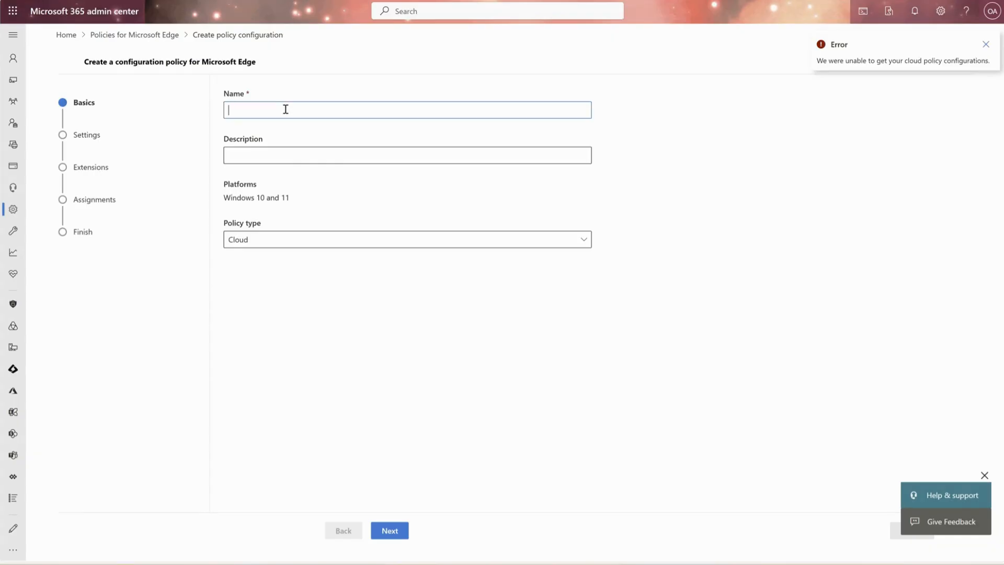
type("edge- security")
Step: Enter the policy description "security of edge across the org for copilot" and continue to the Settings stage
left_click(268, 153)
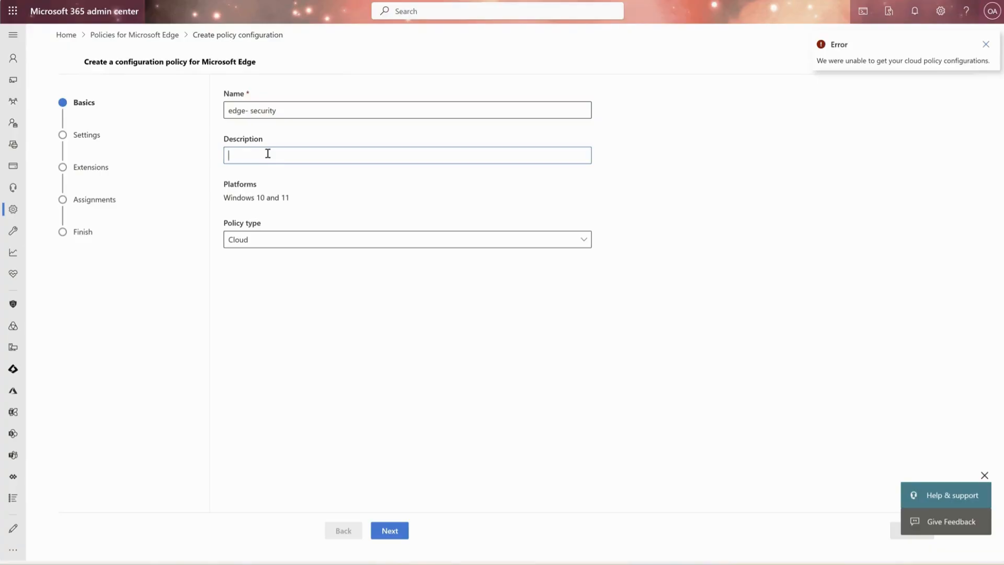
type("security of edge across the org for copilot")
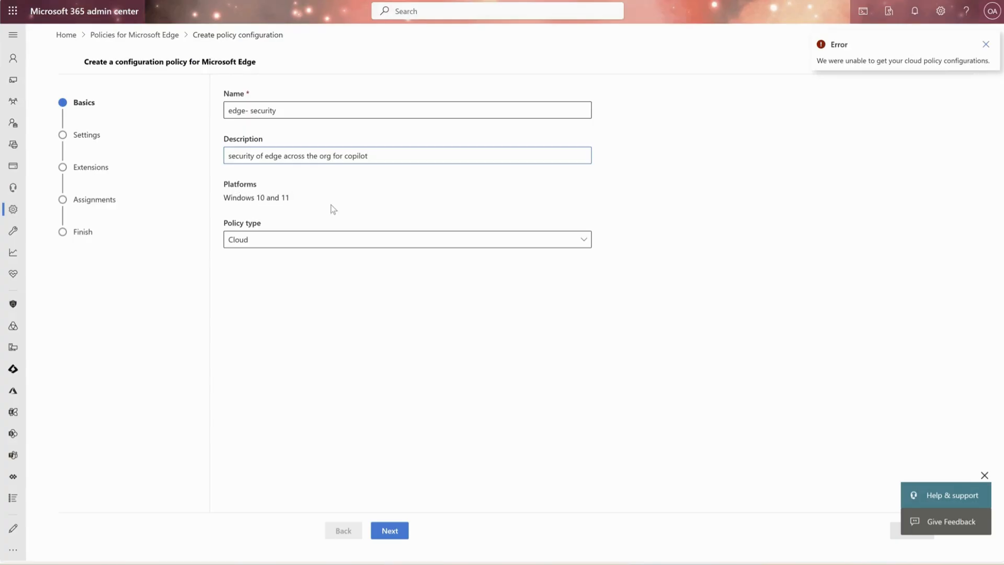
left_click(374, 529)
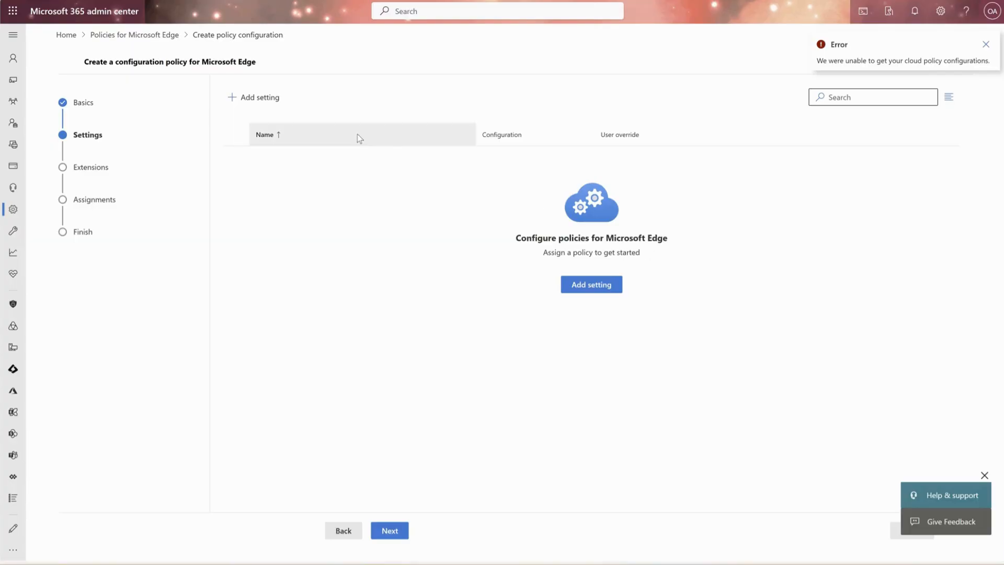
Step: Start adding a setting to the policy and look through the available setting categories
left_click(262, 108)
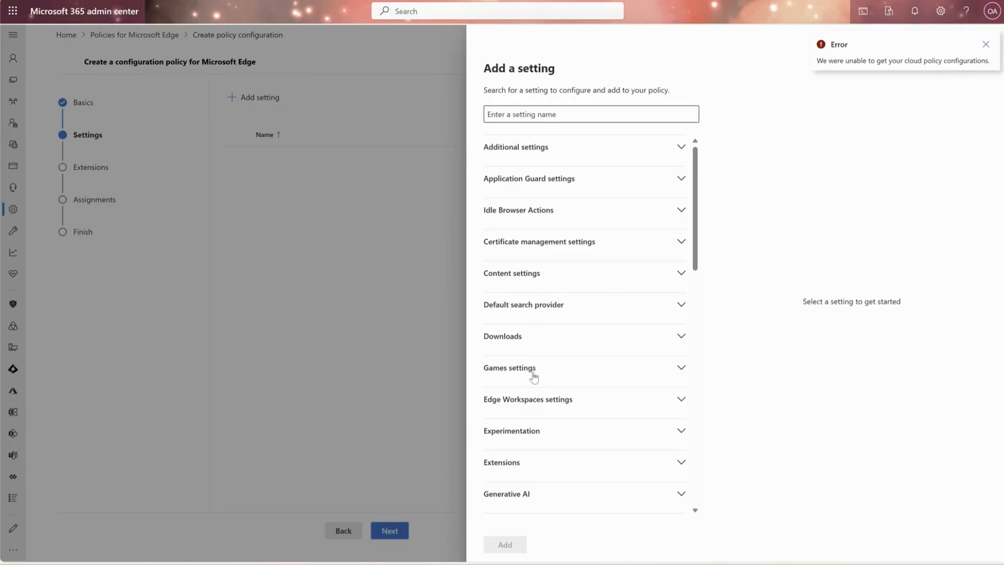
scroll(534, 376, "down", 2)
scroll(534, 378, "down", 2)
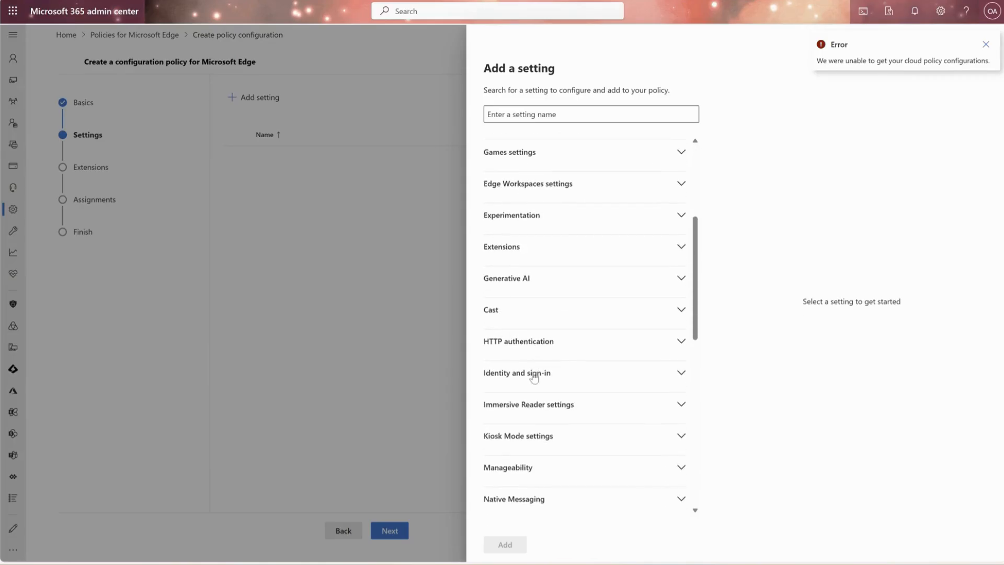
scroll(534, 377, "down", 5)
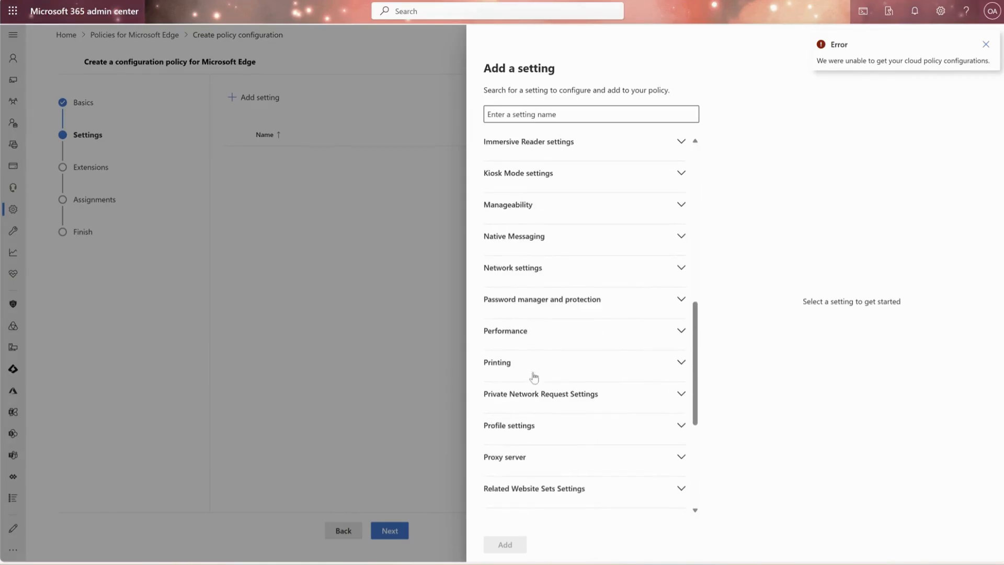
scroll(534, 377, "down", 1)
scroll(534, 377, "down", 2)
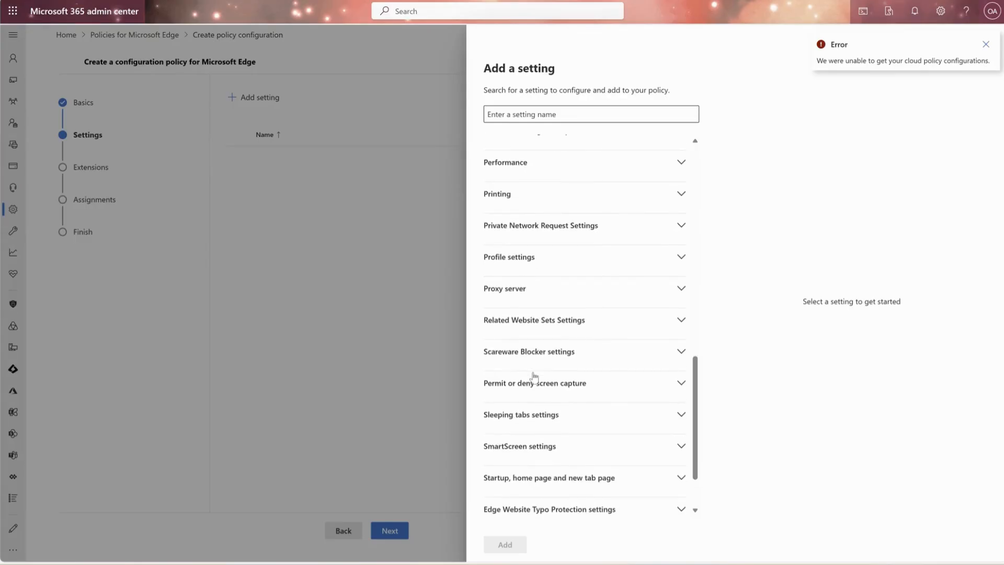
scroll(533, 378, "down", 1)
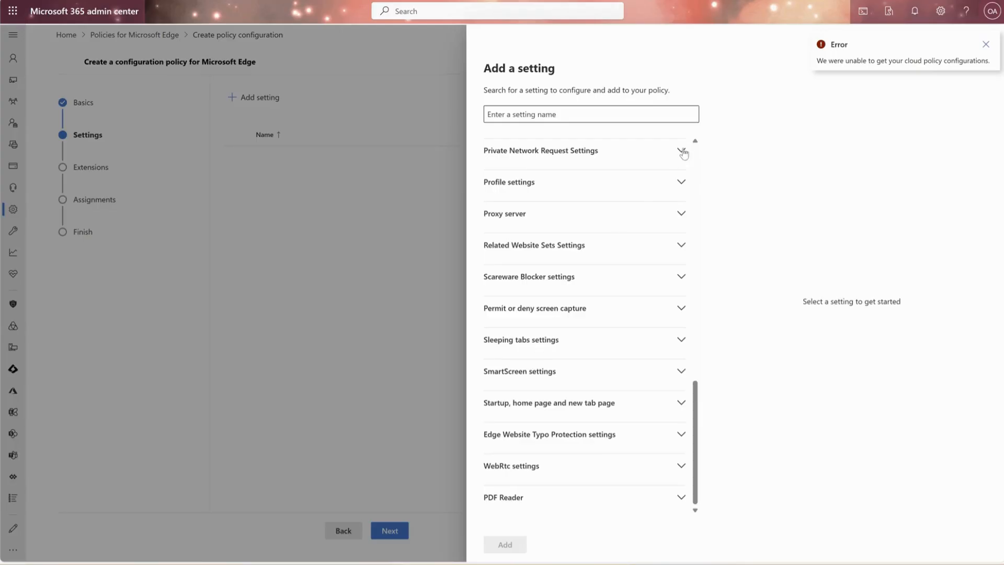
left_click(986, 44)
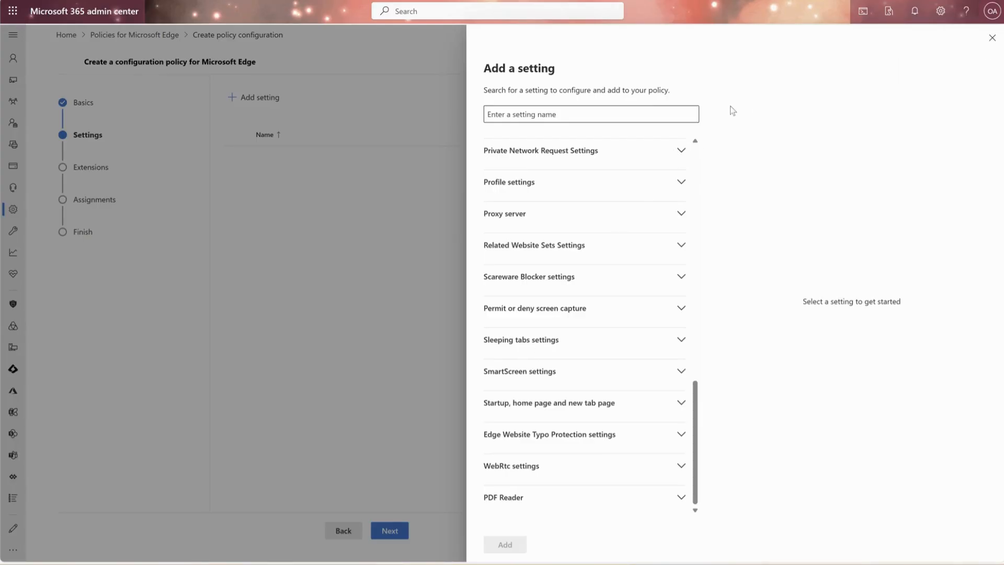
Step: Search the settings for "copilot", inspect the value options of CopilotCDPPageContext, and clear the selection
left_click(584, 116)
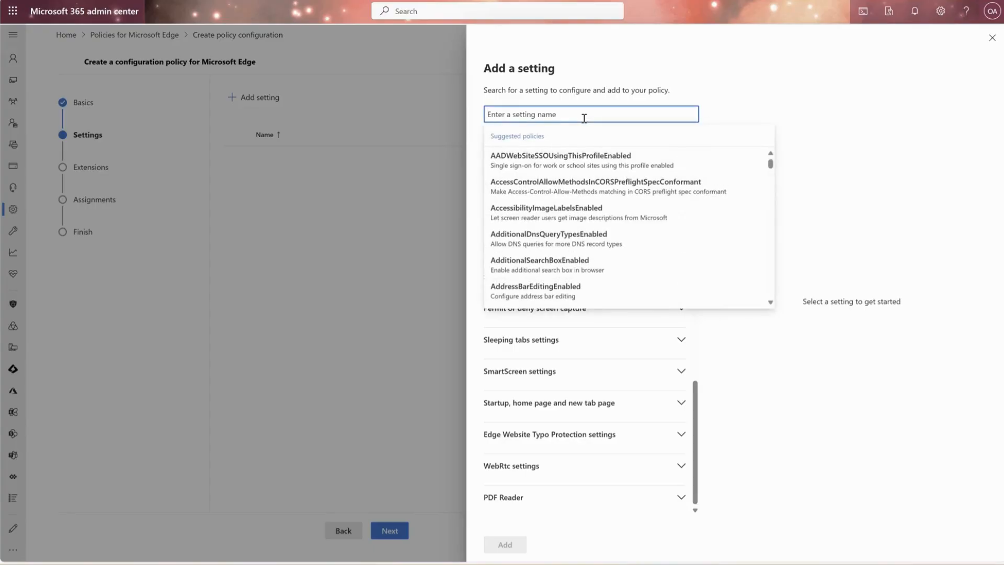
type("copilot")
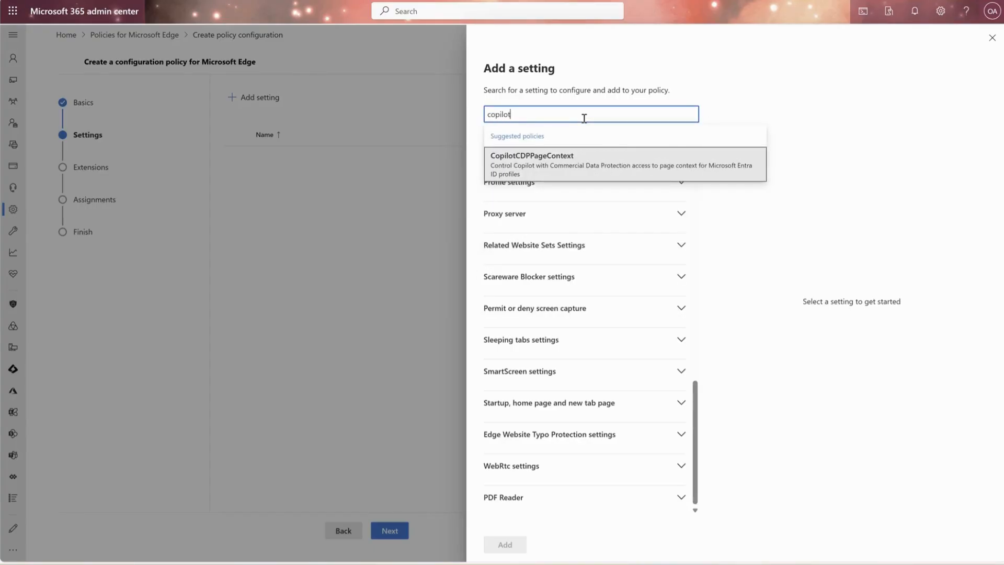
key("Return")
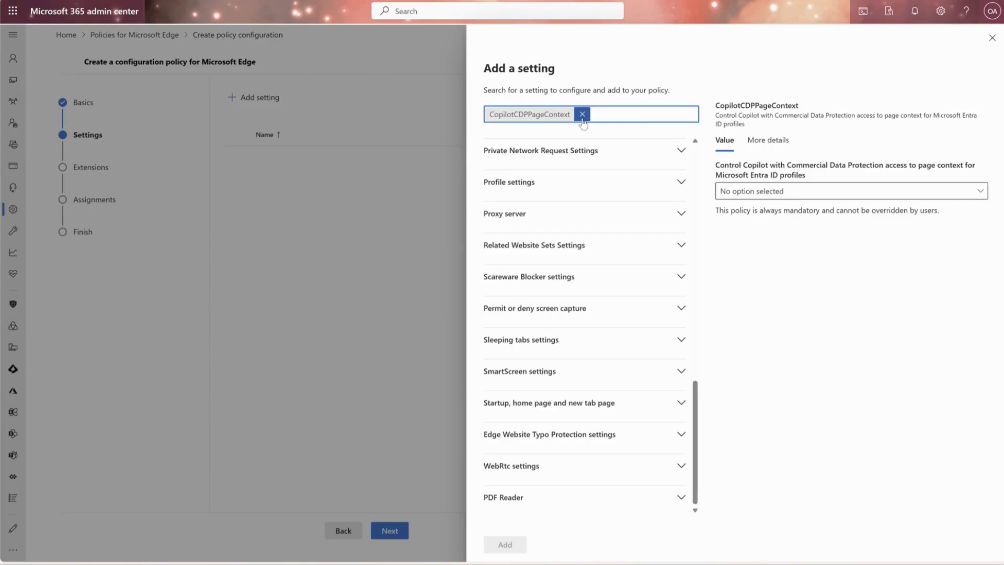
left_click(795, 192)
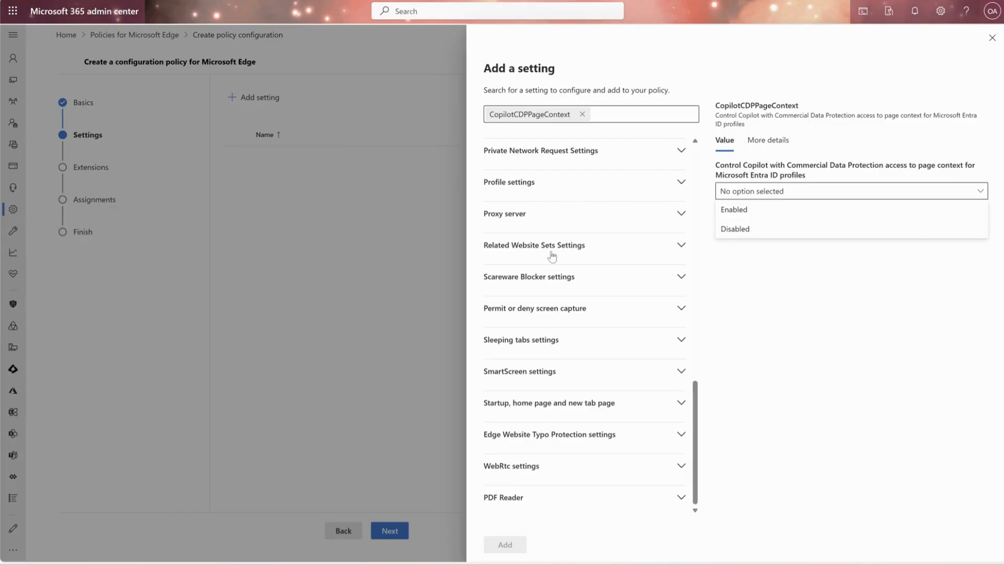
left_click(840, 257)
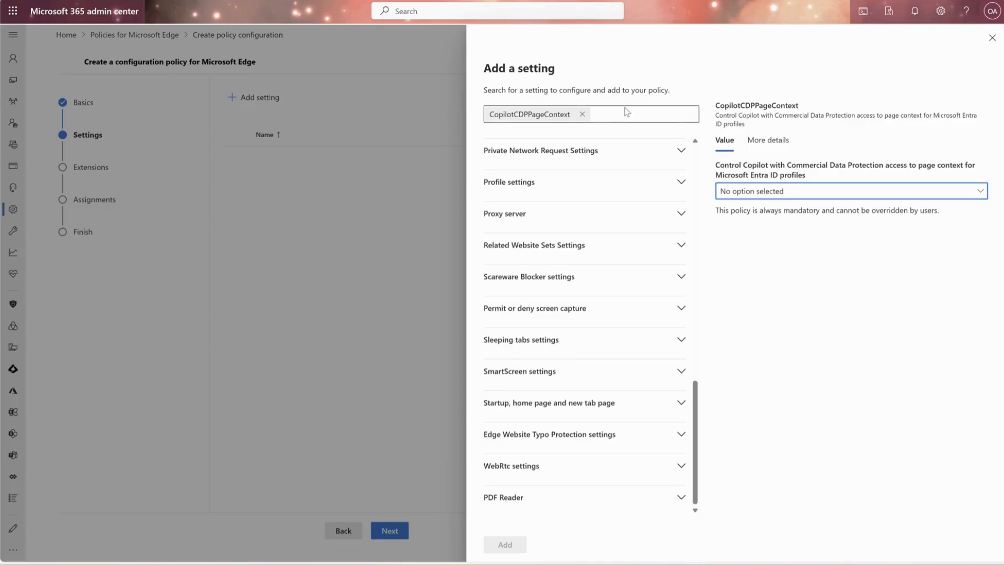
left_click(583, 113)
Step: Inspect the value options of GenAILocalFoundationalModelSettings in the Generative AI category and clear the selection
scroll(558, 237, "up", 3)
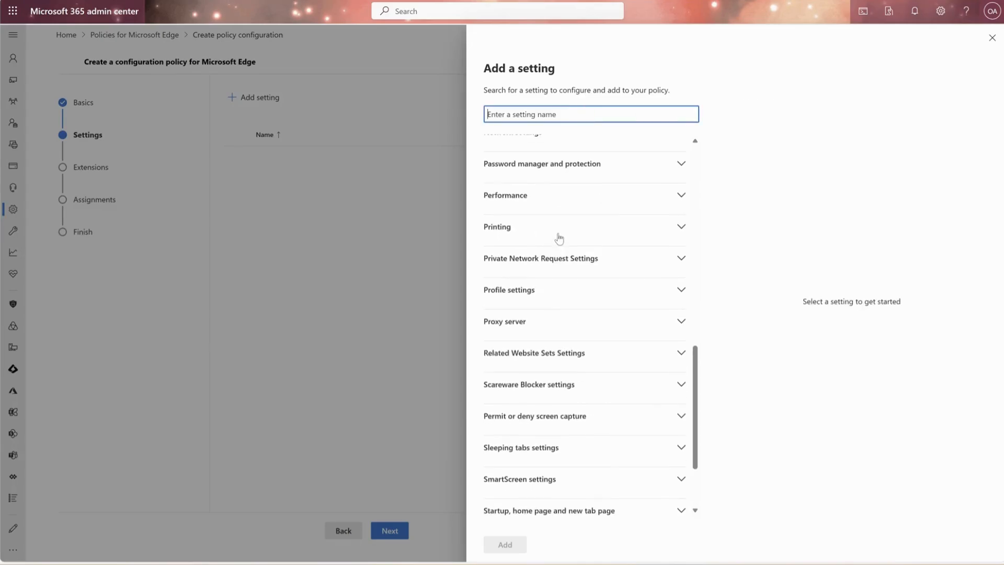
scroll(559, 239, "up", 5)
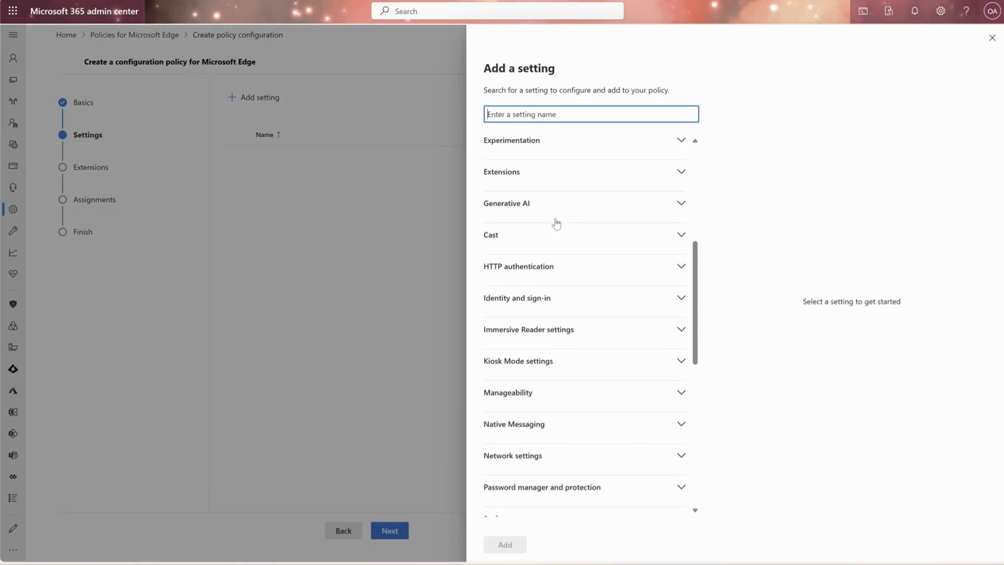
left_click(561, 204)
left_click(564, 229)
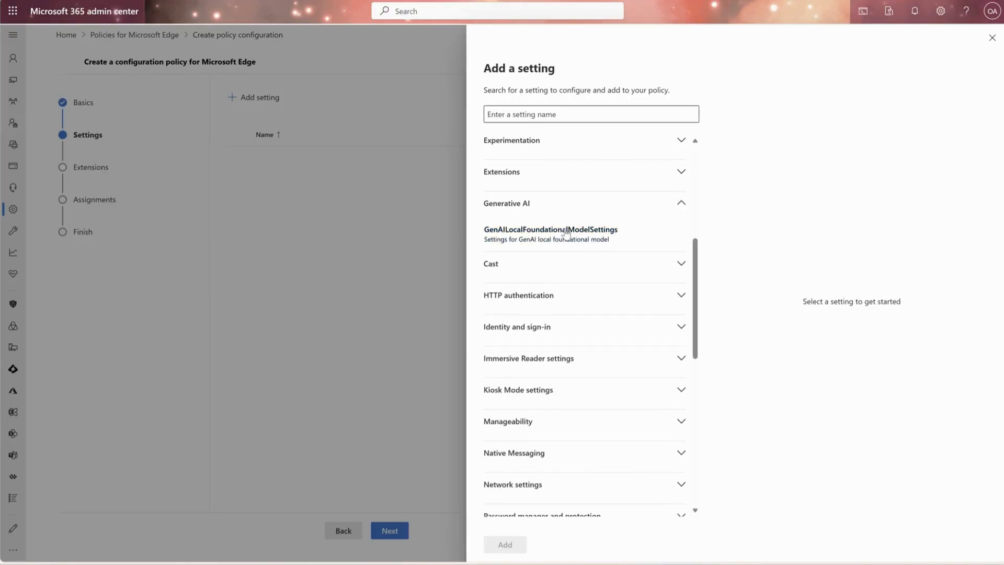
left_click(809, 175)
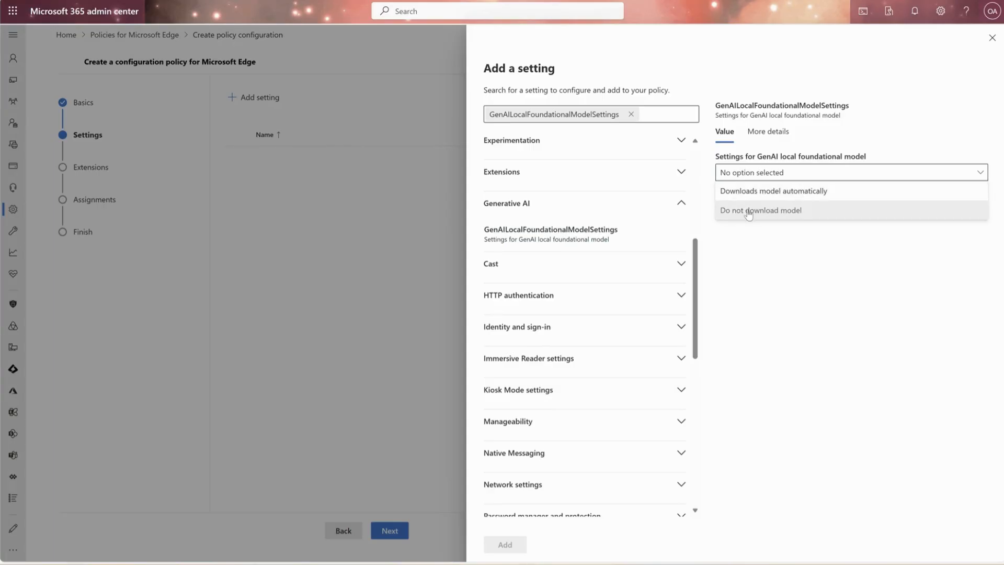
left_click(631, 114)
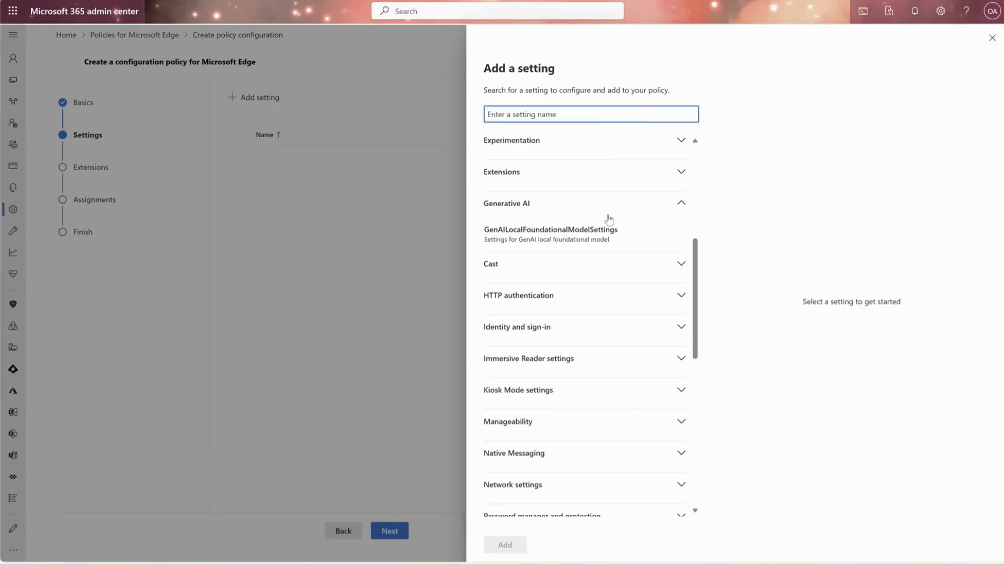
Step: Select the CopilotCDPPageContext setting from the Additional settings category
scroll(602, 240, "down", 3)
scroll(602, 240, "up", 4)
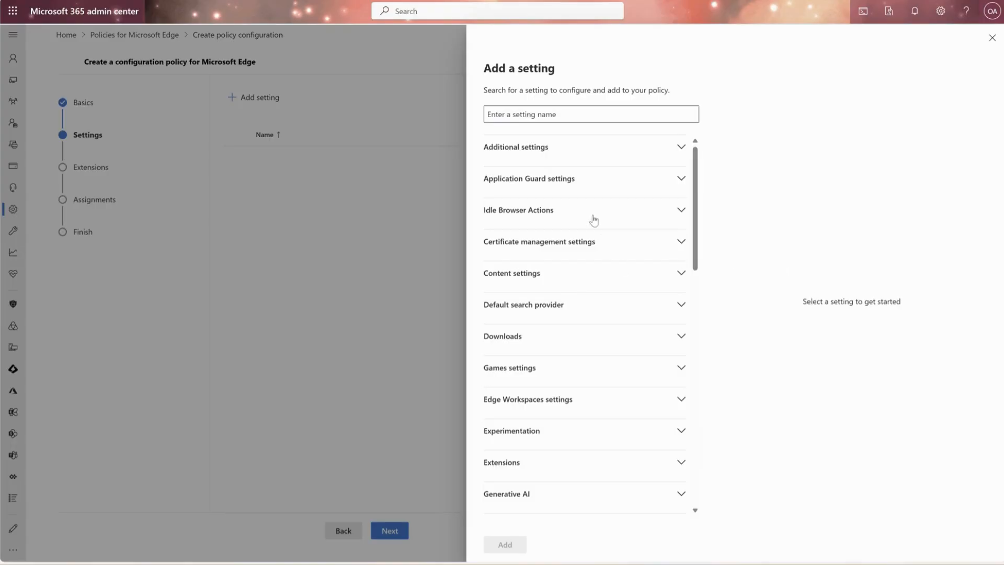
left_click(546, 156)
scroll(552, 251, "down", 10)
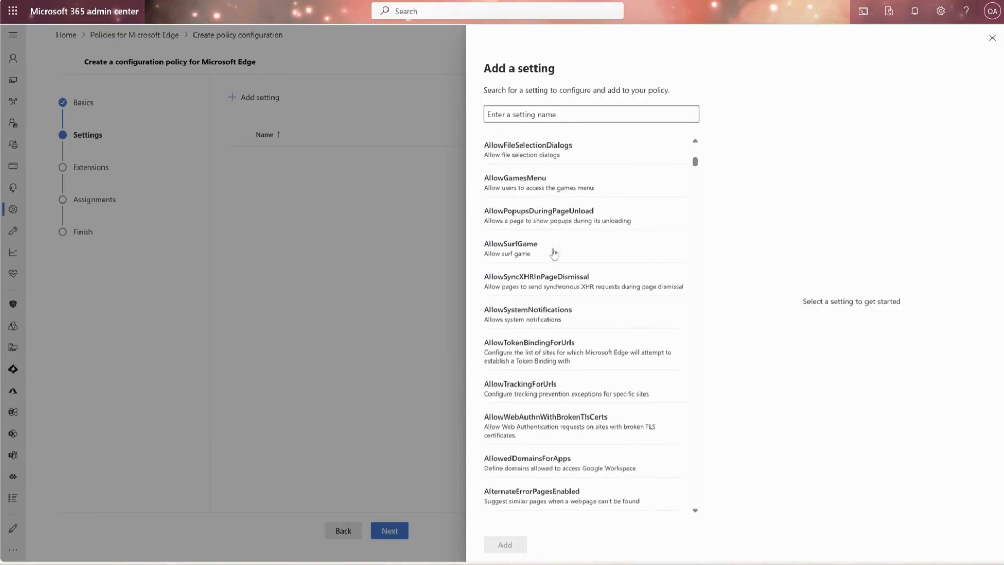
scroll(553, 253, "down", 15)
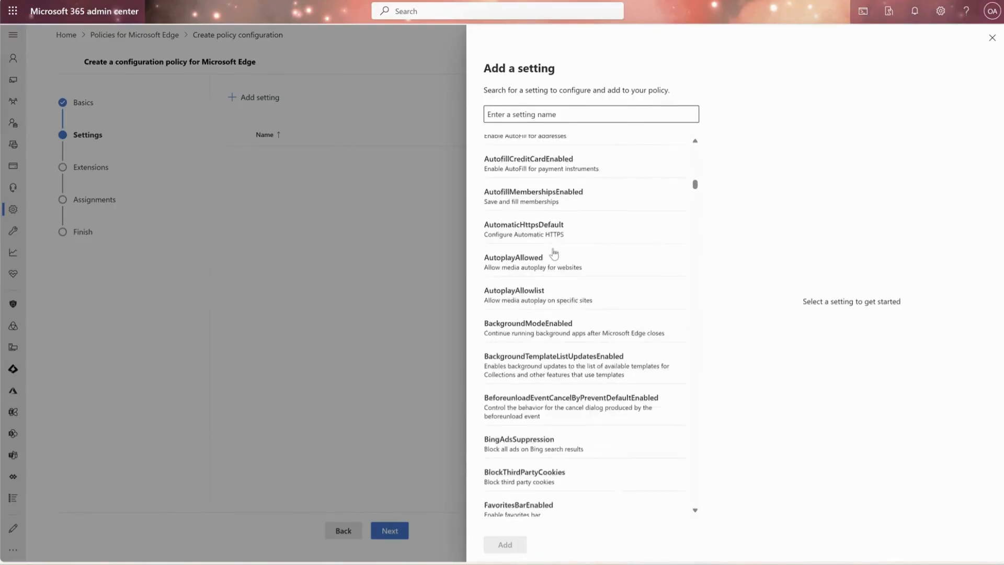
scroll(554, 230, "down", 7)
scroll(529, 199, "down", 5)
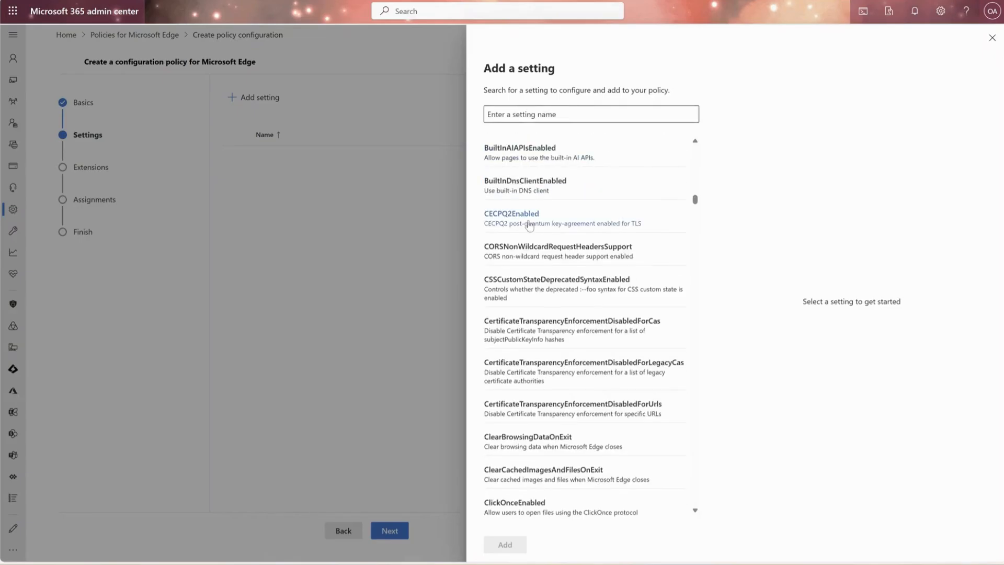
scroll(529, 225, "down", 5)
scroll(539, 271, "down", 3)
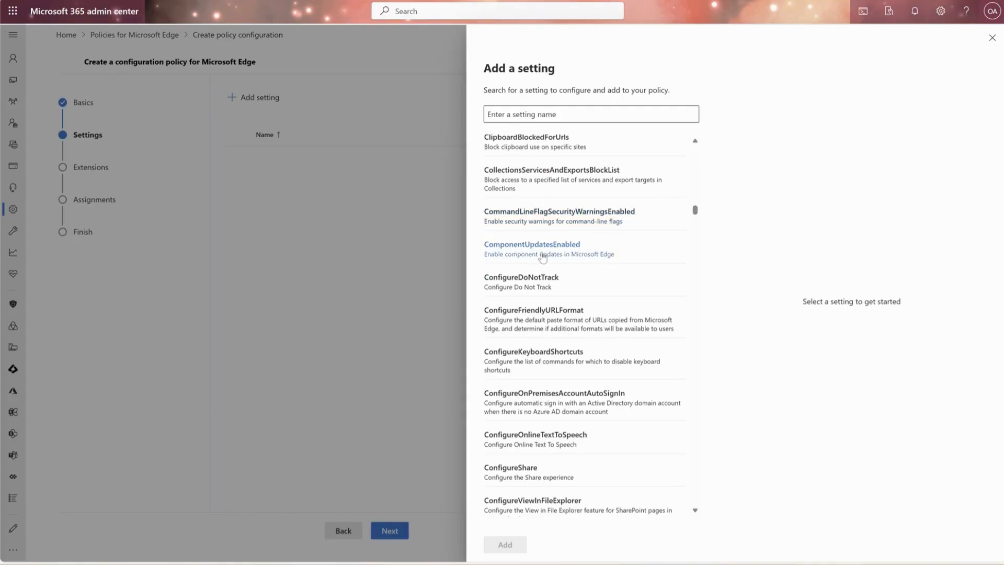
scroll(539, 264, "down", 5)
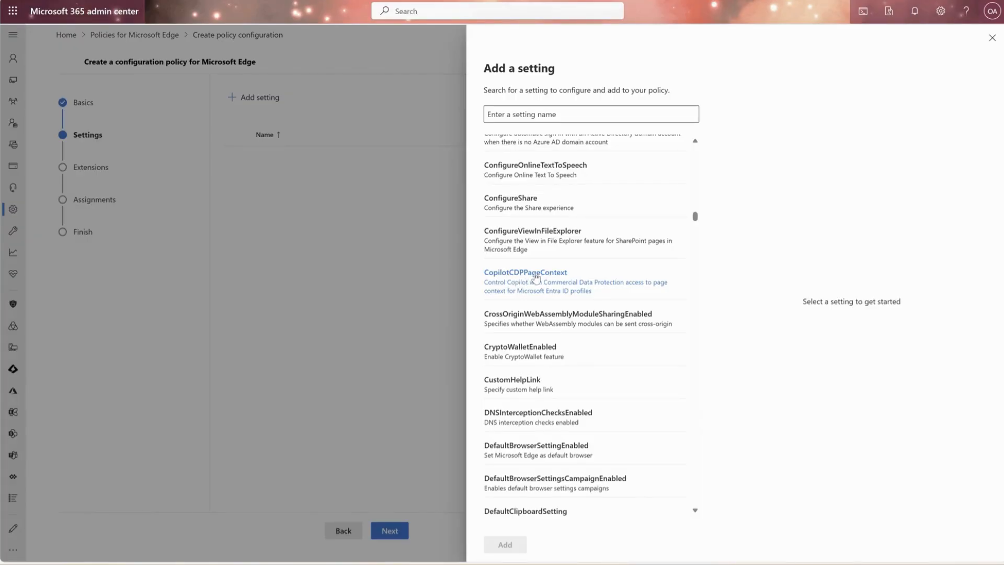
left_click(540, 276)
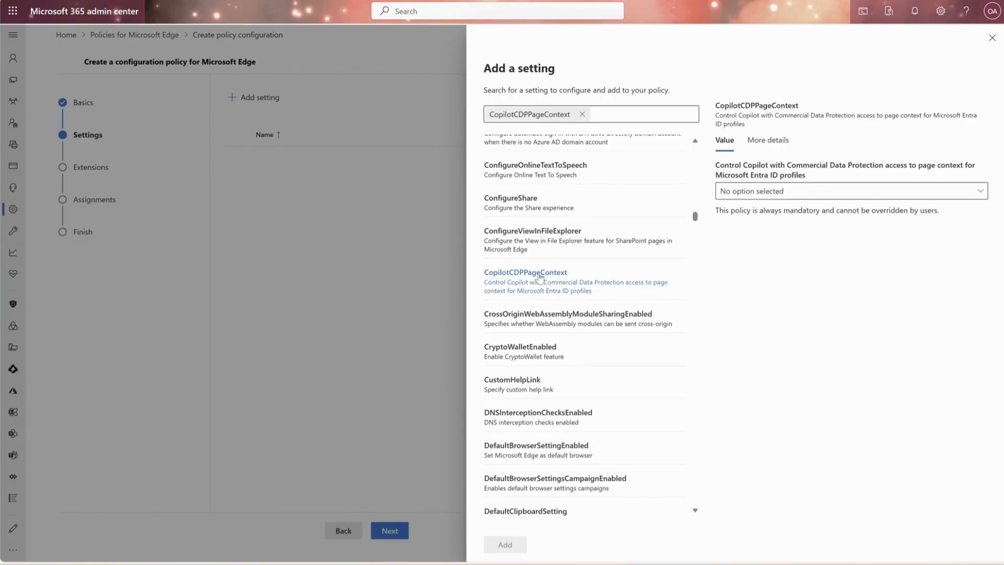
Step: Add CopilotCDPPageContext to the policy with the value Enabled and continue to the Extensions stage
left_click(797, 197)
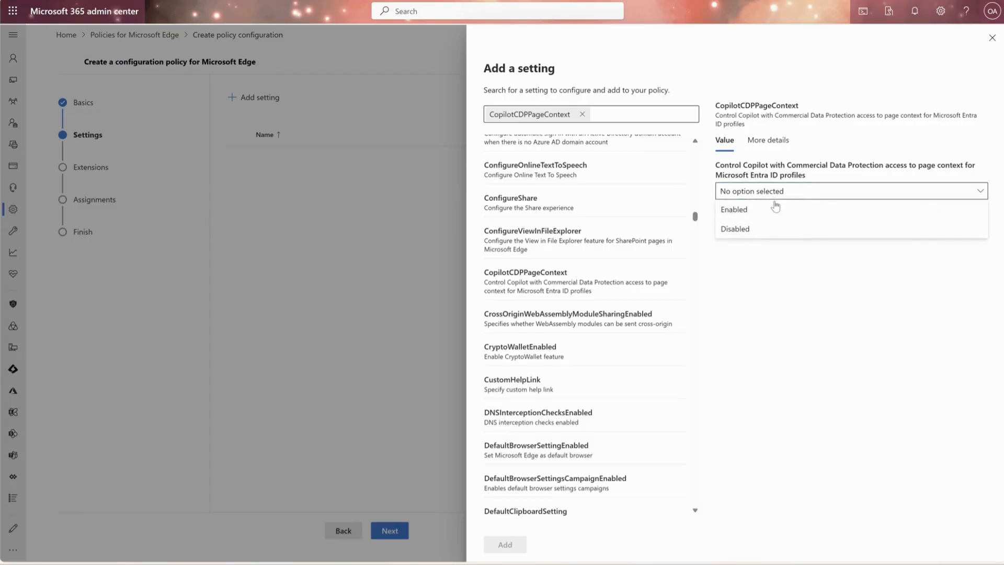
left_click(752, 212)
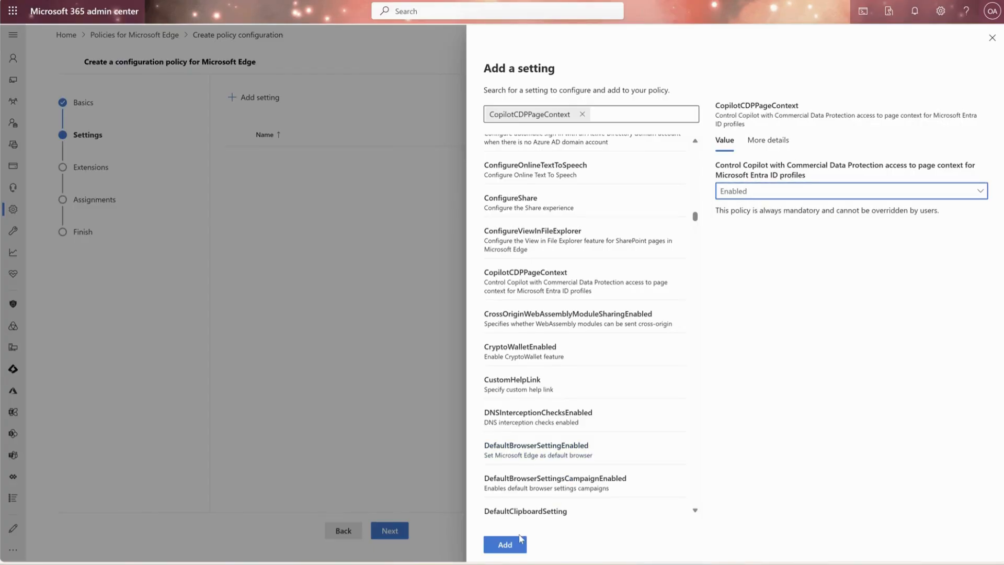
left_click(505, 545)
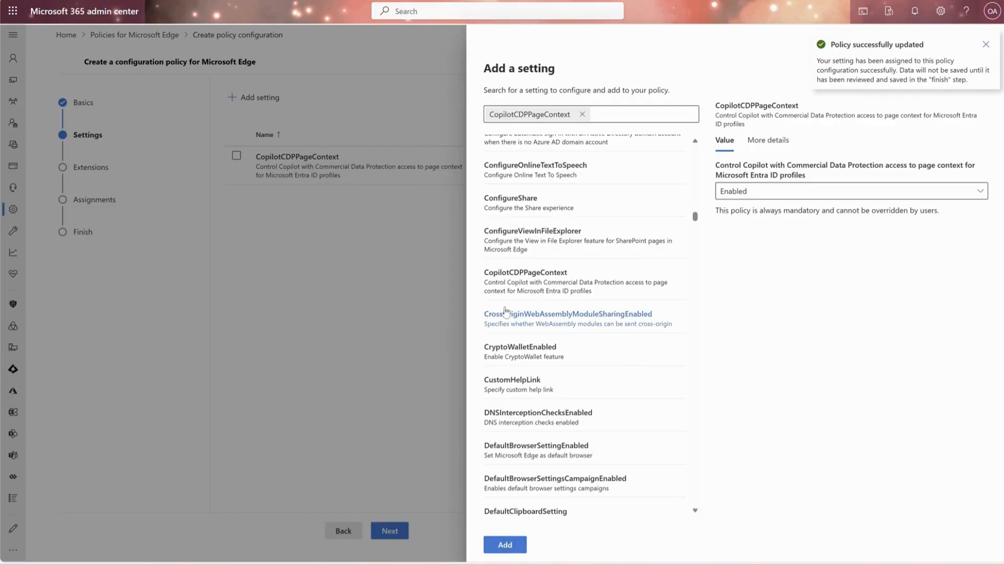
left_click(986, 44)
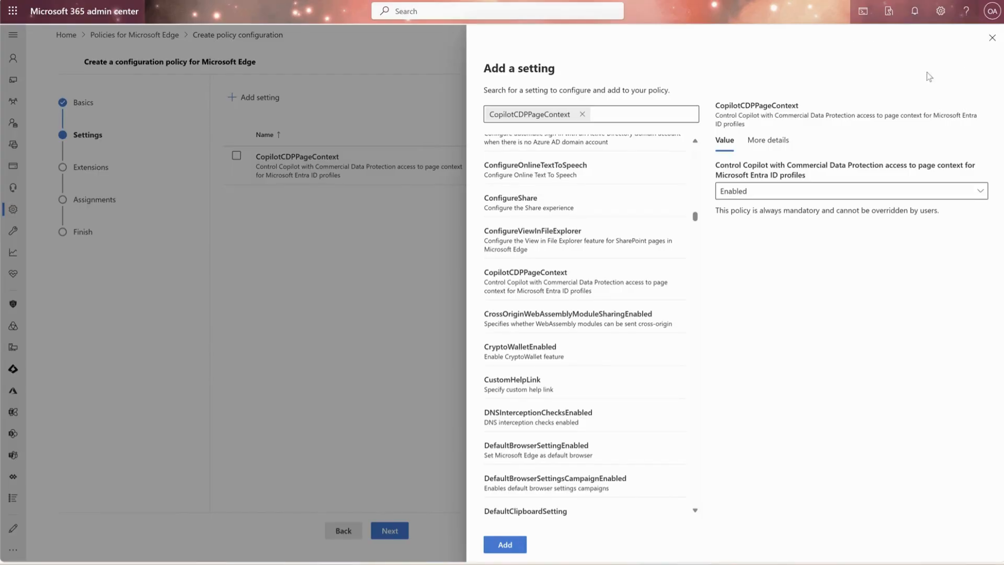
left_click(992, 38)
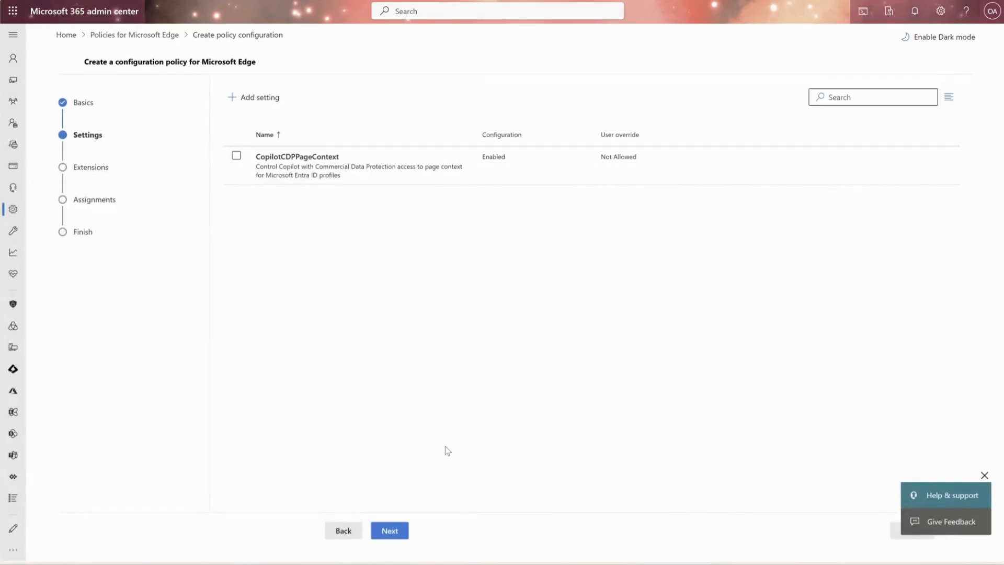
left_click(384, 530)
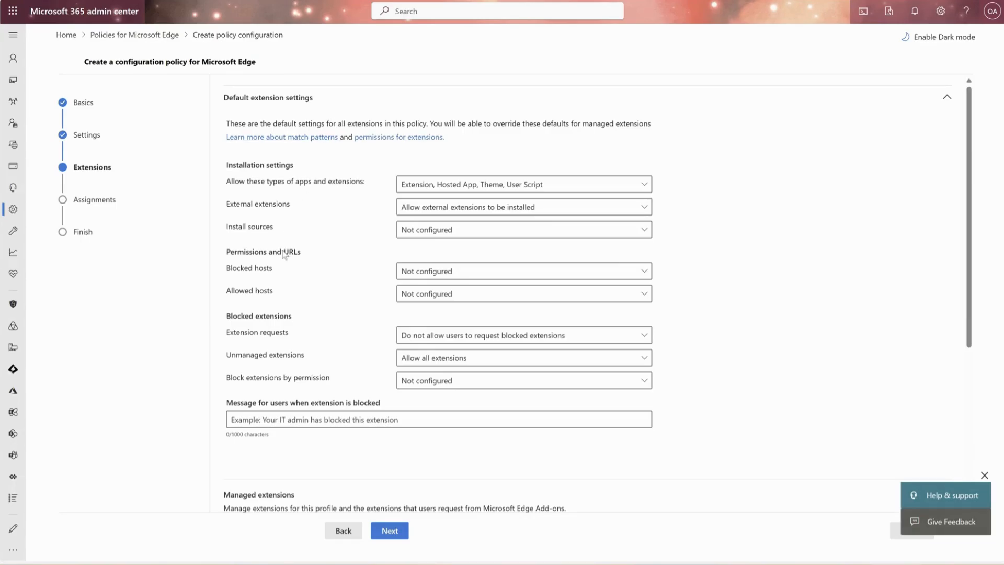
Step: Keep the default extension settings, leave the policy without group assignments, and create the edge - security policy
left_click(388, 532)
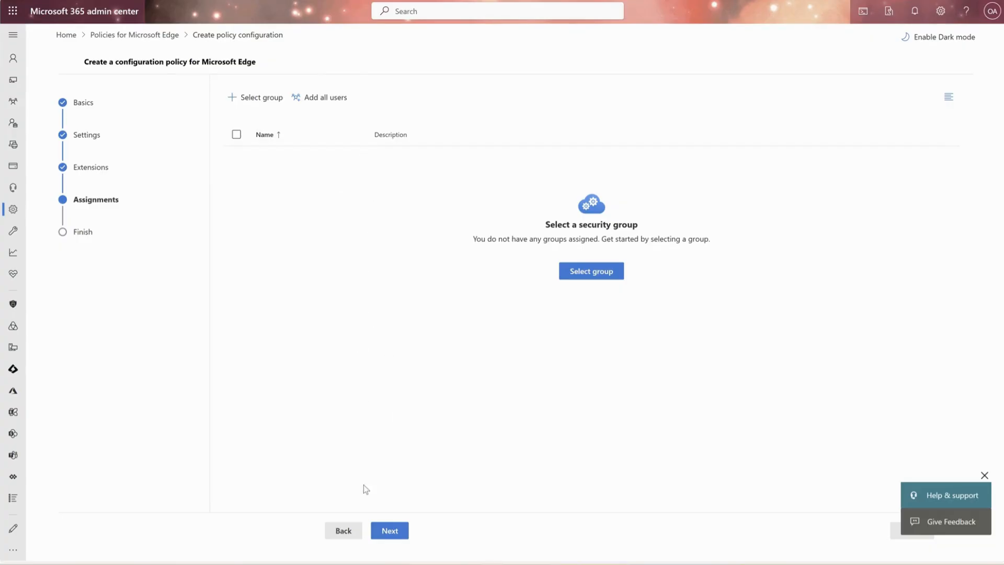
left_click(389, 531)
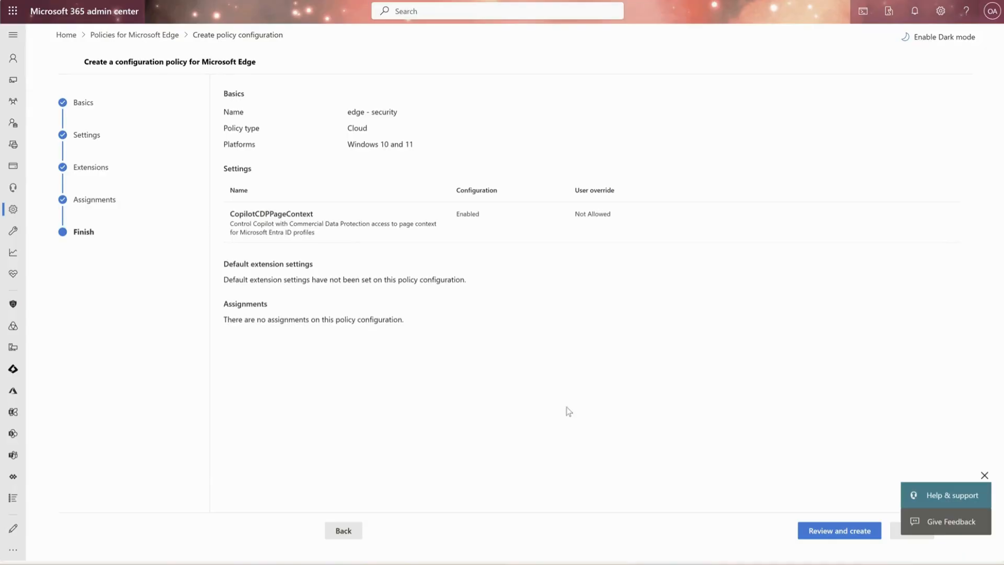
left_click(839, 529)
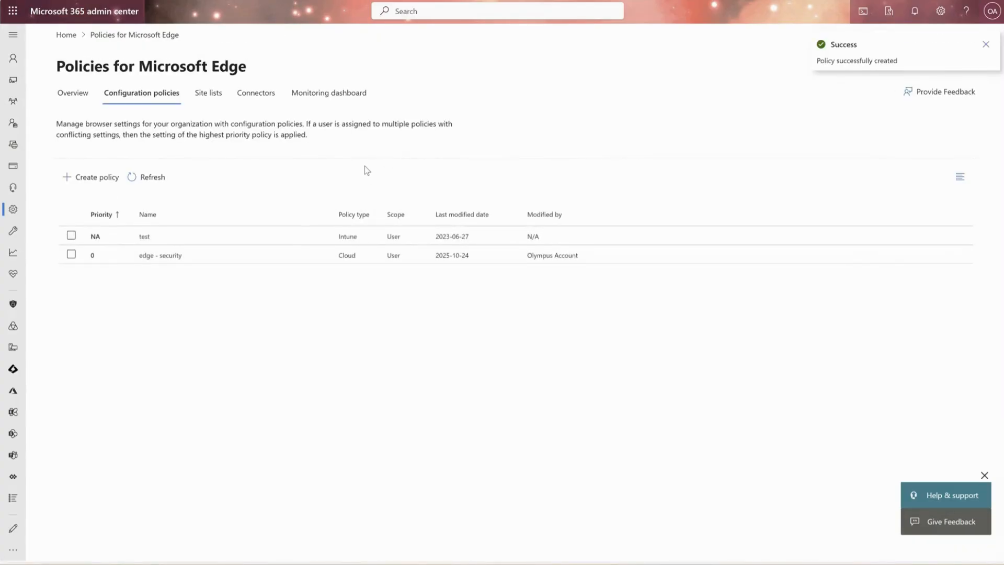
Step: Open the edge - security policy's customization settings and inspect the value options for Copilot sidepane access to page content
left_click(151, 257)
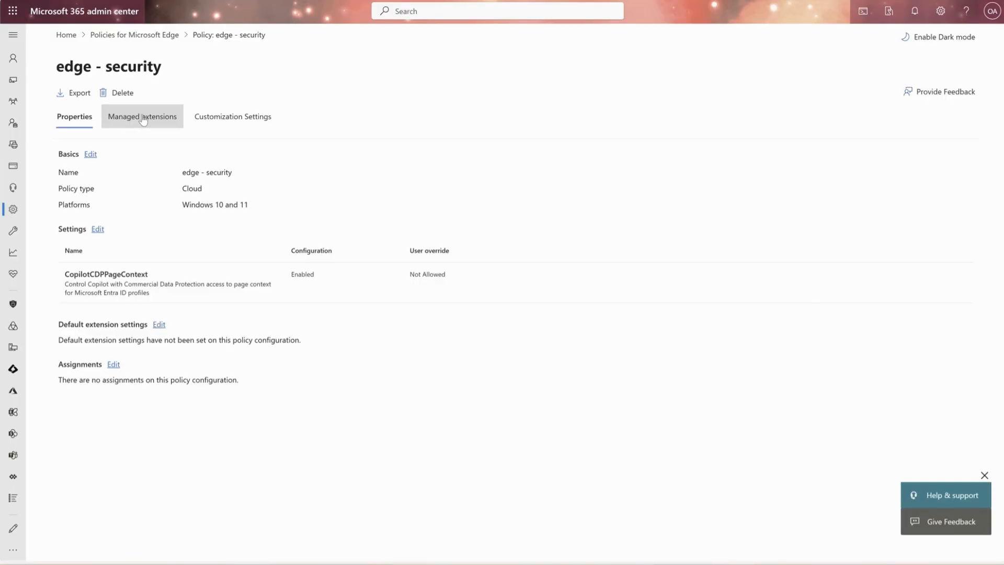
left_click(216, 119)
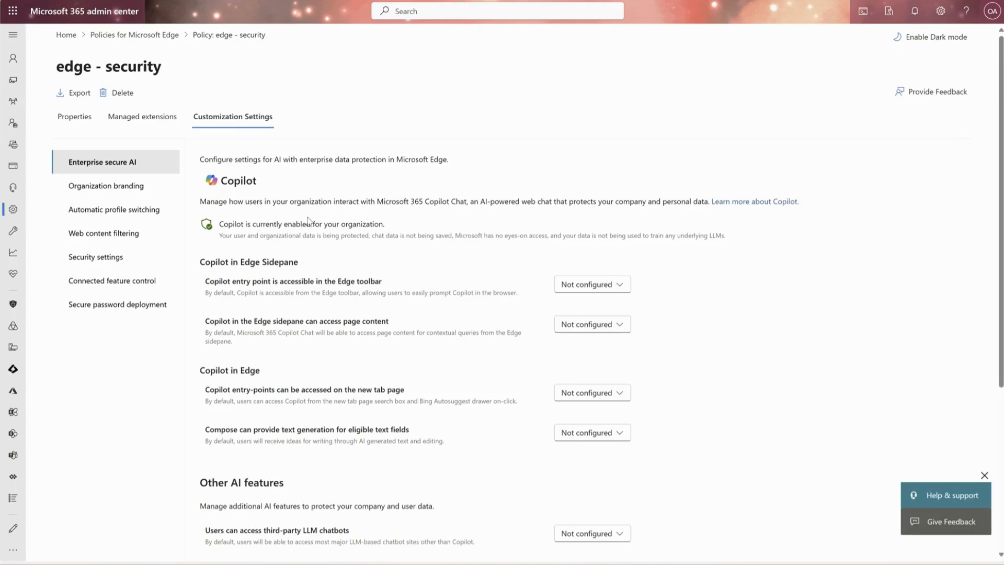
scroll(308, 219, "down", 2)
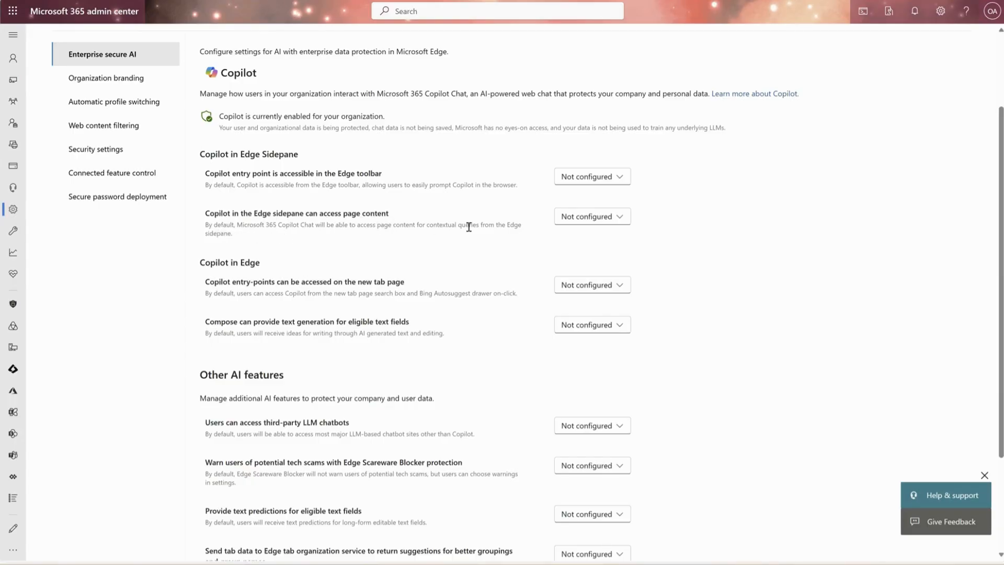
left_click(582, 220)
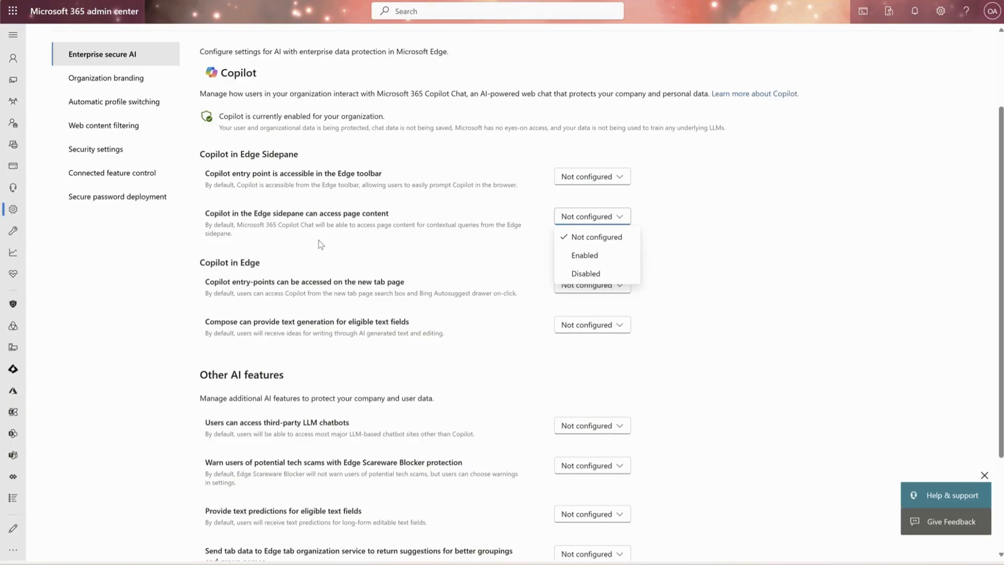
left_click(443, 250)
Step: Examine the Copilot in Edge and Other AI features settings under Enterprise secure AI
scroll(444, 250, "down", 2)
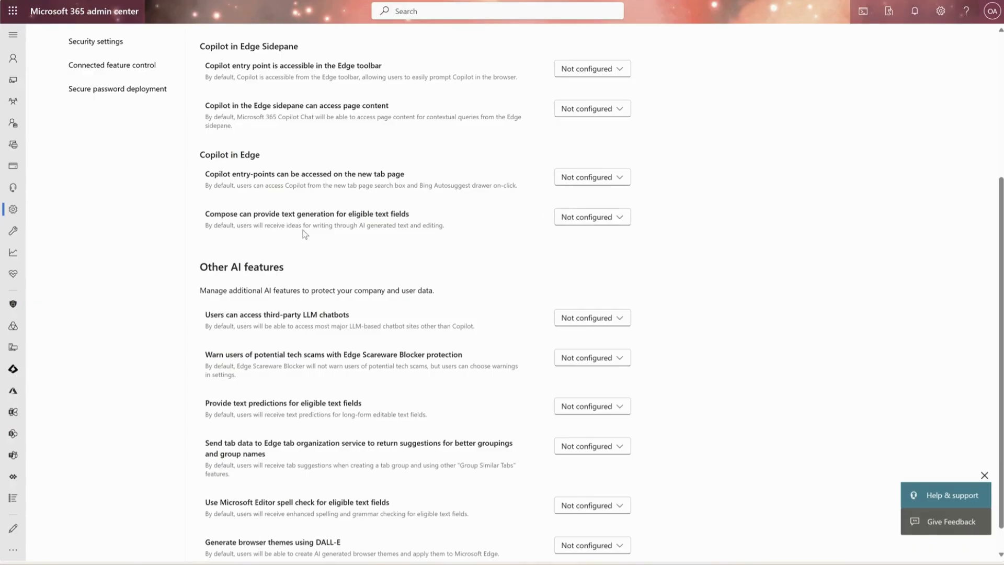
scroll(476, 248, "down", 1)
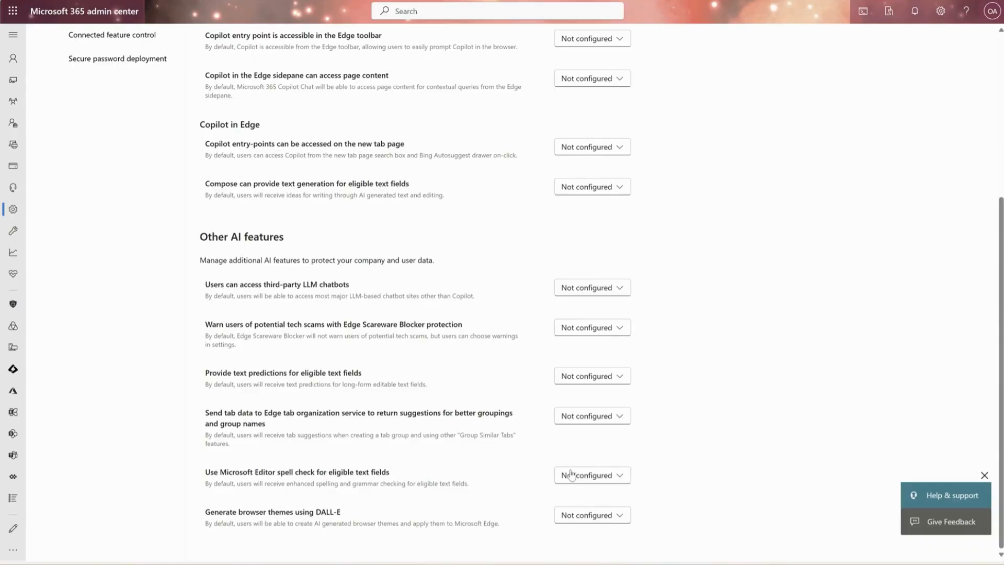
scroll(569, 474, "up", 5)
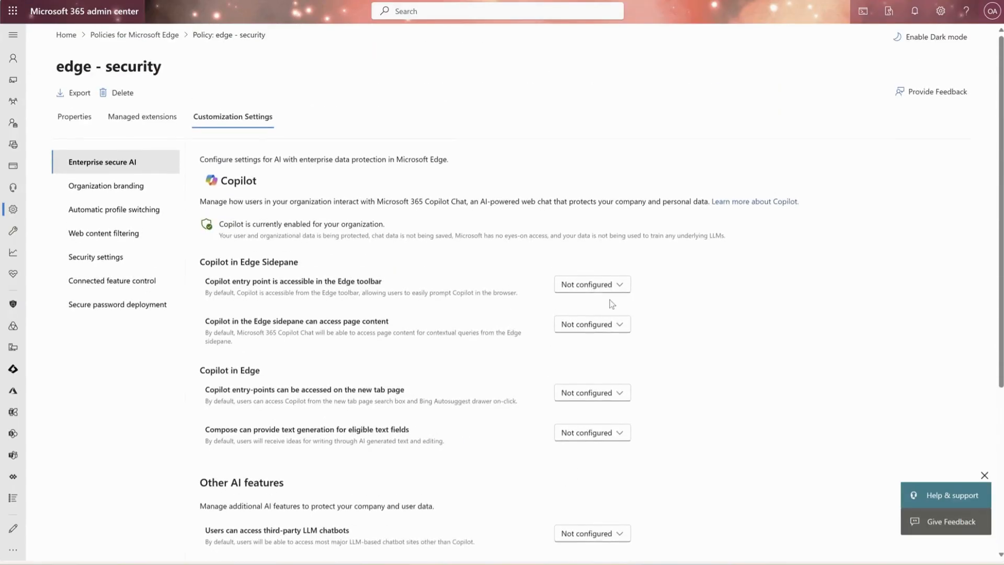
scroll(528, 260, "down", 5)
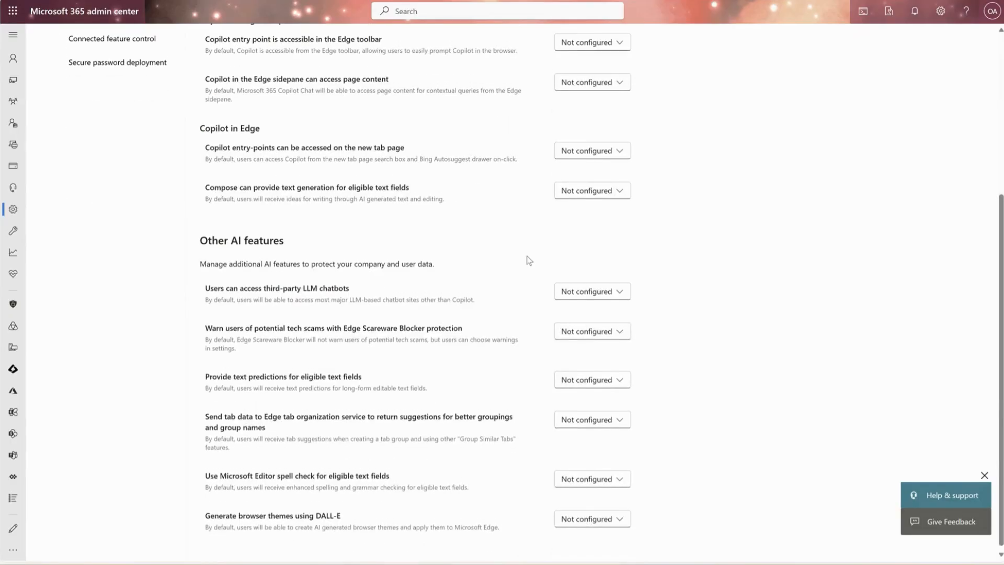
scroll(526, 256, "up", 5)
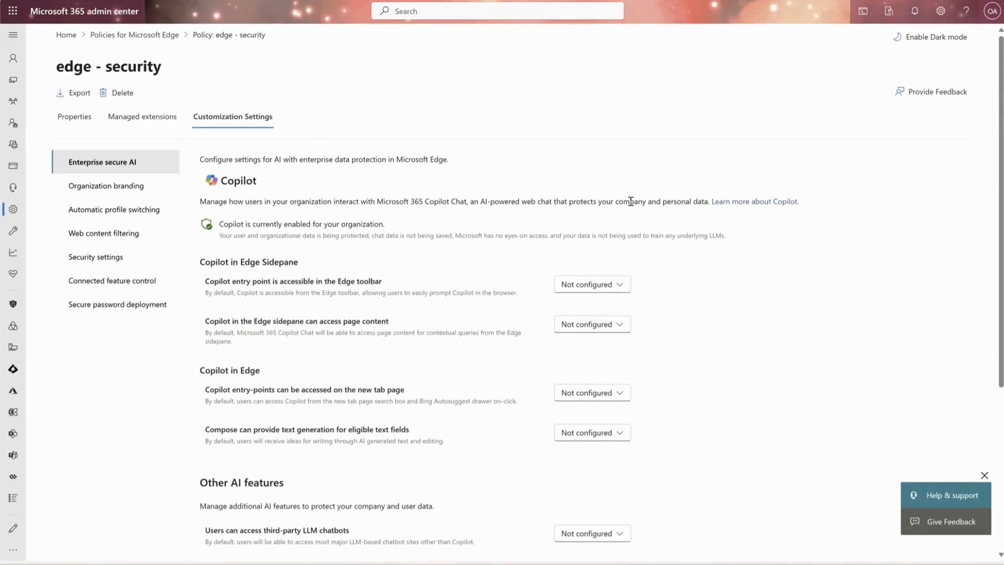
scroll(664, 199, "down", 5)
scroll(666, 204, "up", 5)
Step: Set the Copilot entry point in the Edge toolbar to Enabled, and return it to Not configured without saving
left_click(620, 285)
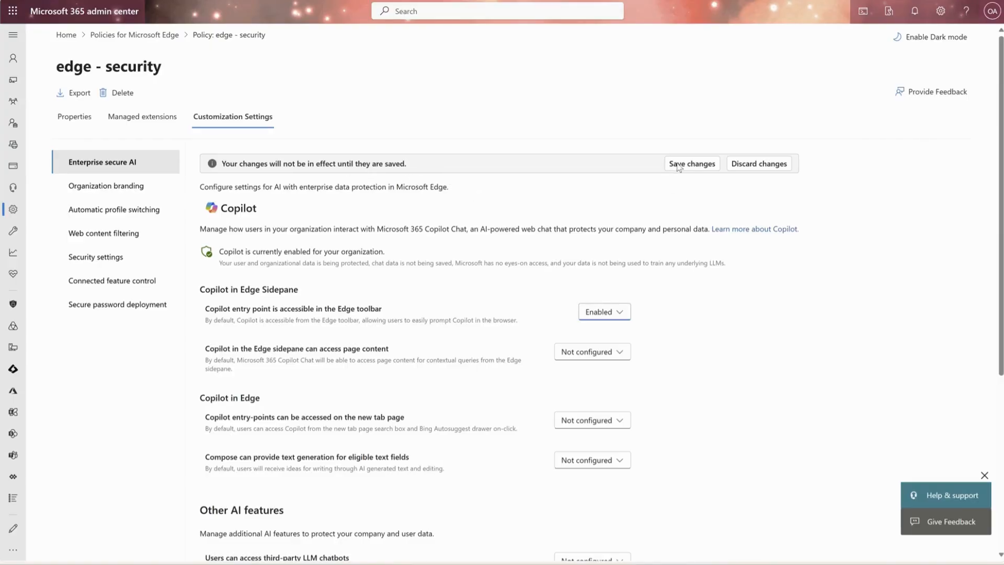
left_click(620, 313)
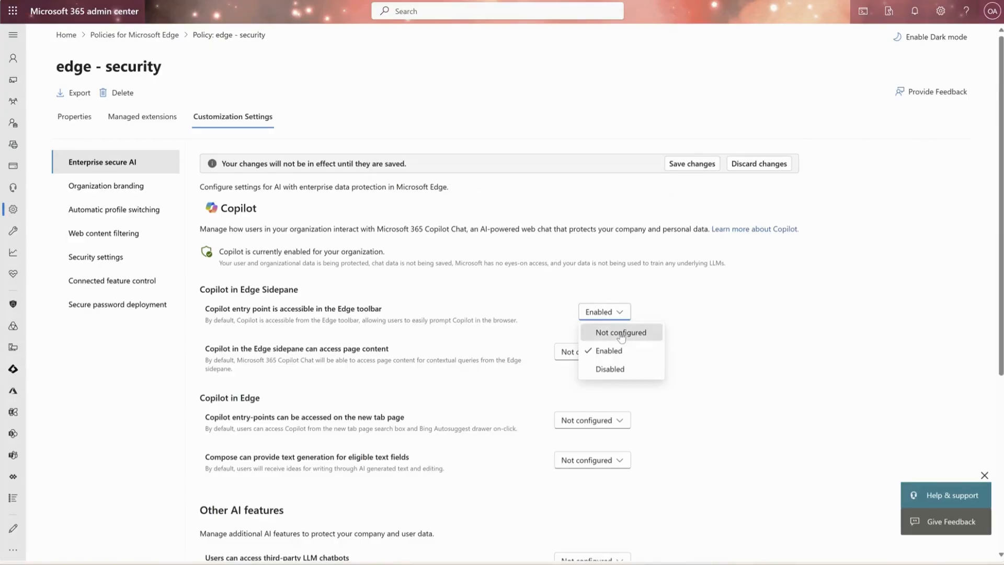
left_click(617, 331)
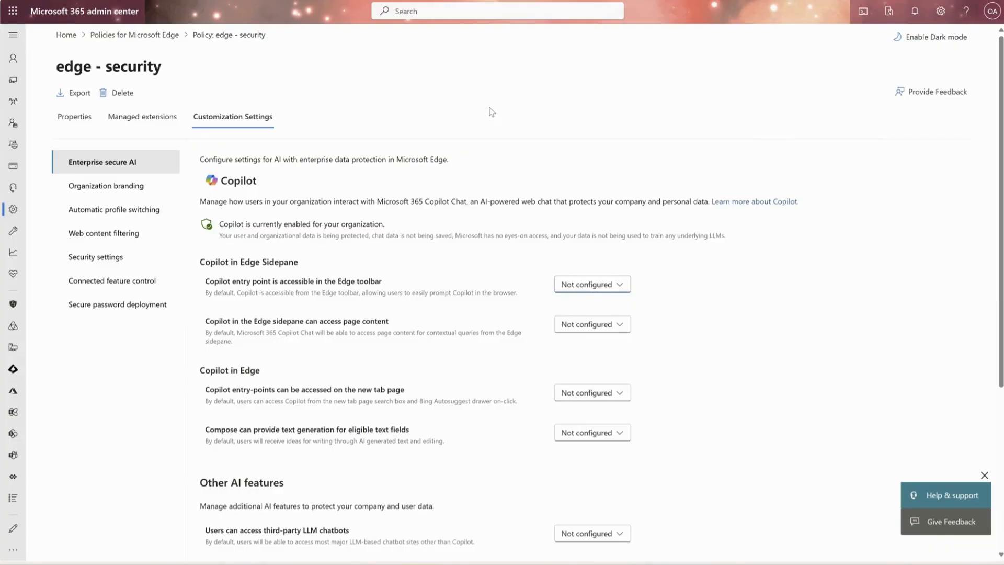